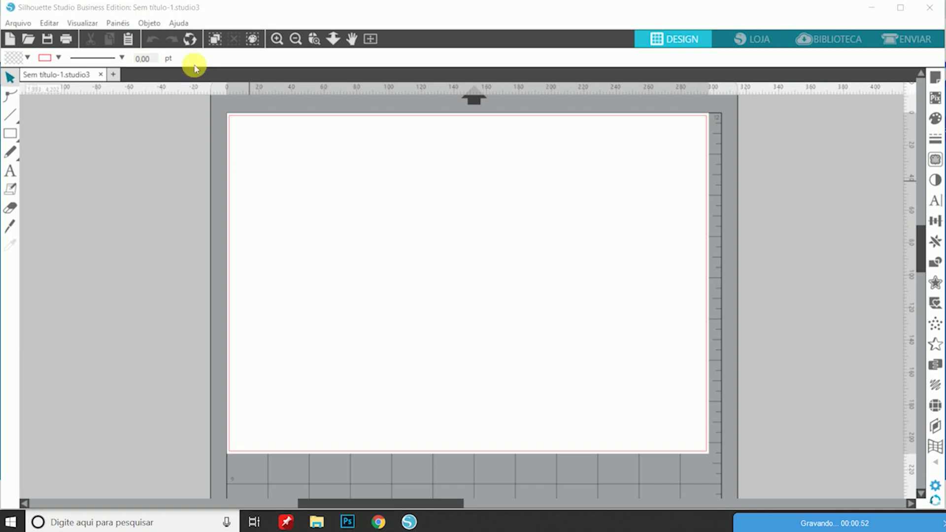
Check the installed Silhouette Studio edition and version information, and close it.
click(178, 23)
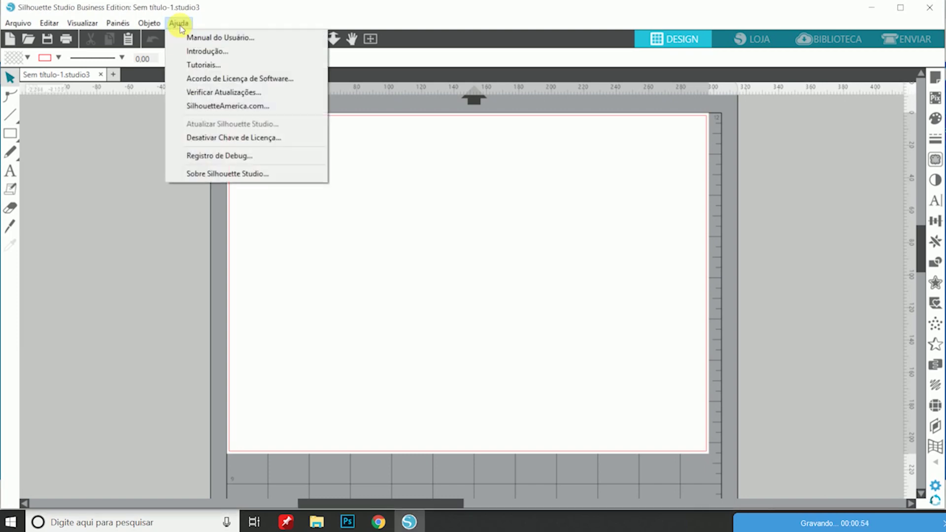
click(235, 170)
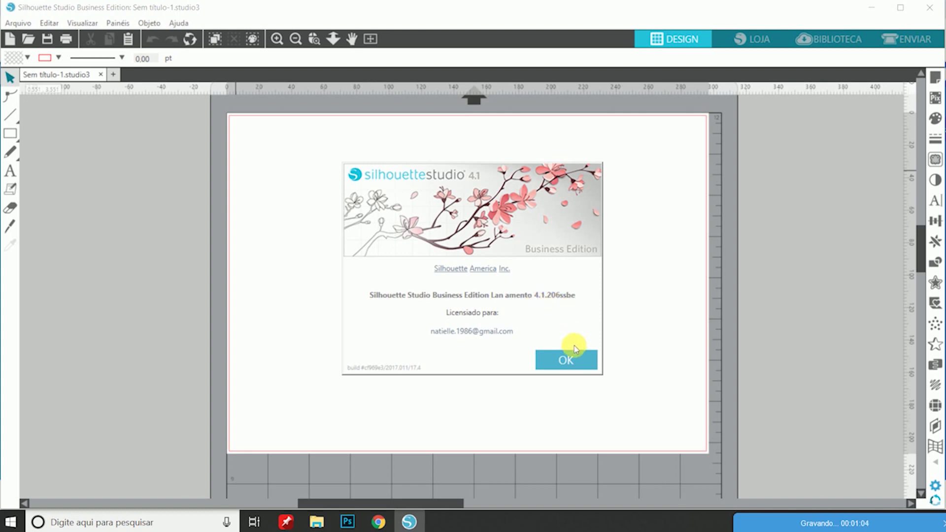
click(577, 363)
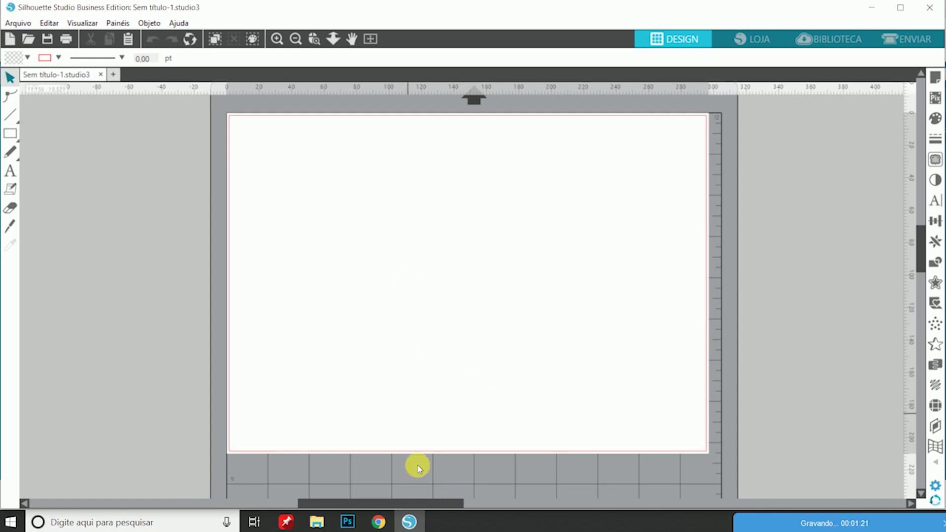
Import tita_nafazenda_menino06.png from the TitaEC_NaFazenda_Personagens01 folder and place the boy image near the page's centre.
key(alt+Tab)
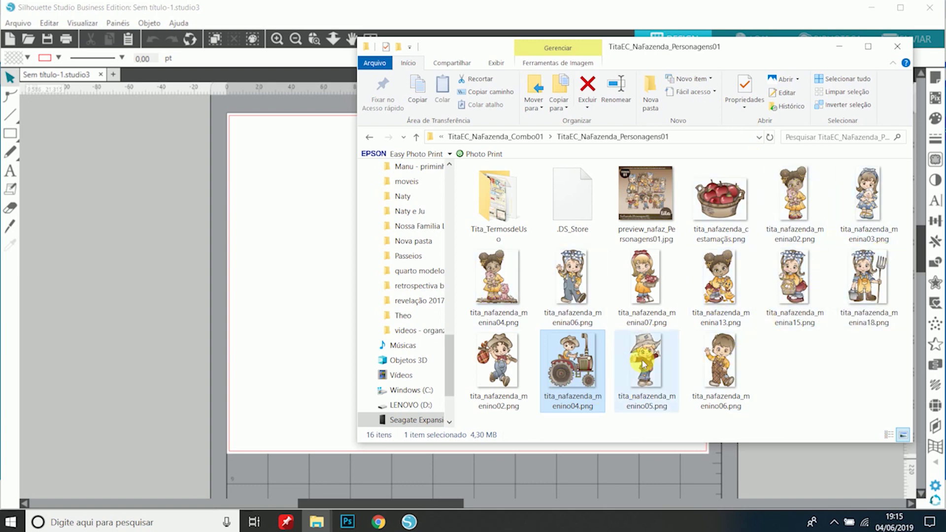
click(727, 379)
drag(727, 378, 293, 313)
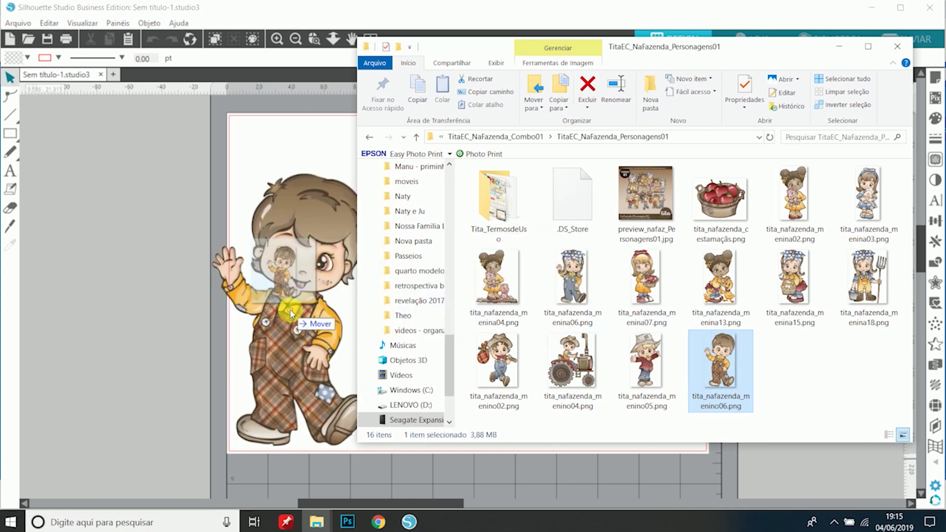
drag(307, 355, 436, 330)
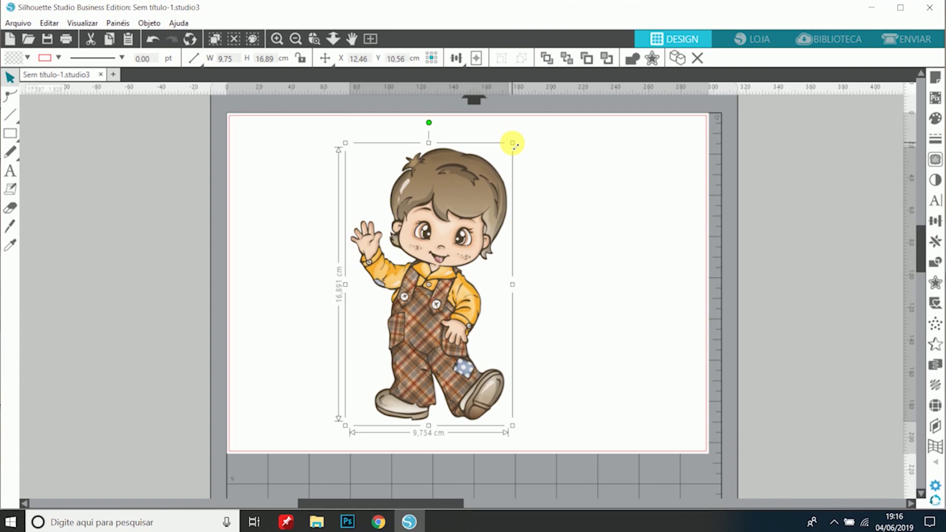
Lock the boy image's aspect ratio, shrink it to about 6.34 × 10.98 cm and reposition it at about X 9.95, Y 10.99 cm.
drag(513, 144, 467, 189)
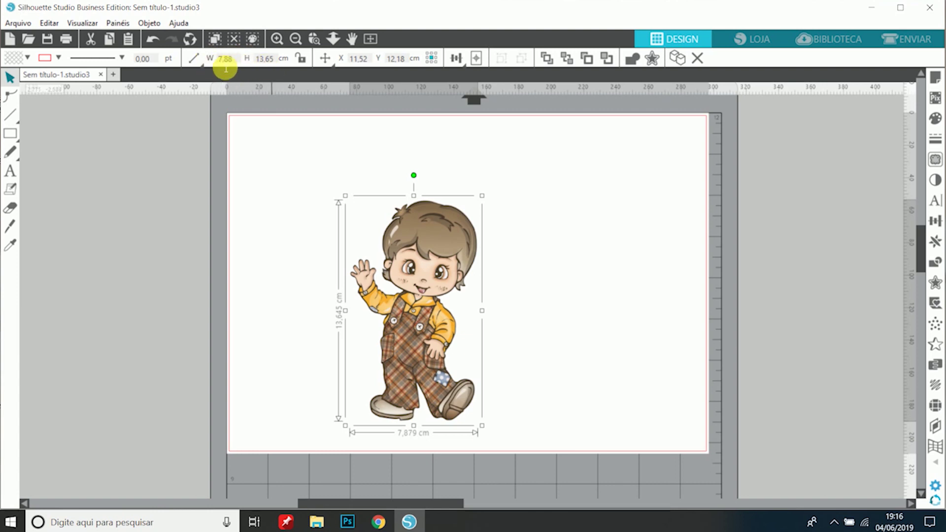
click(302, 60)
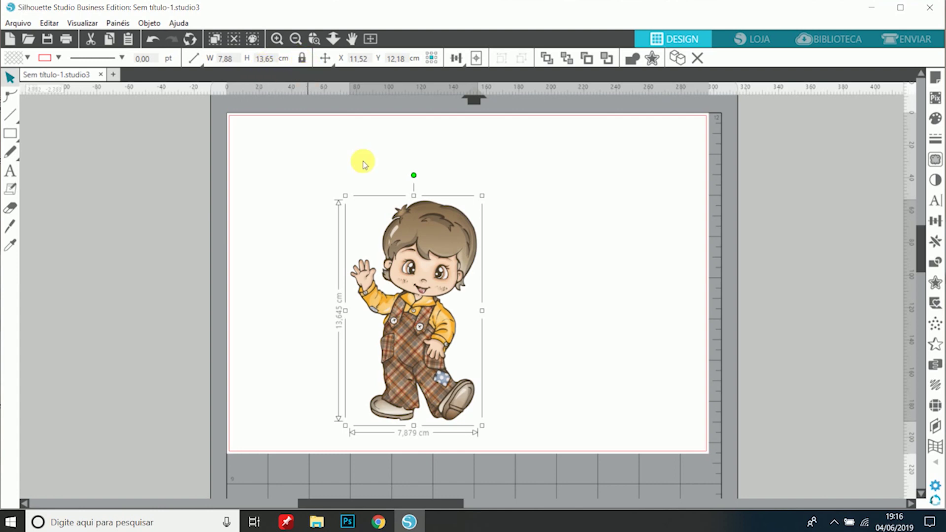
mouse_move(483, 197)
mouse_down()
mouse_move(535, 150)
mouse_move(433, 158)
mouse_move(397, 258)
mouse_move(521, 141)
mouse_move(460, 243)
mouse_move(482, 193)
mouse_up()
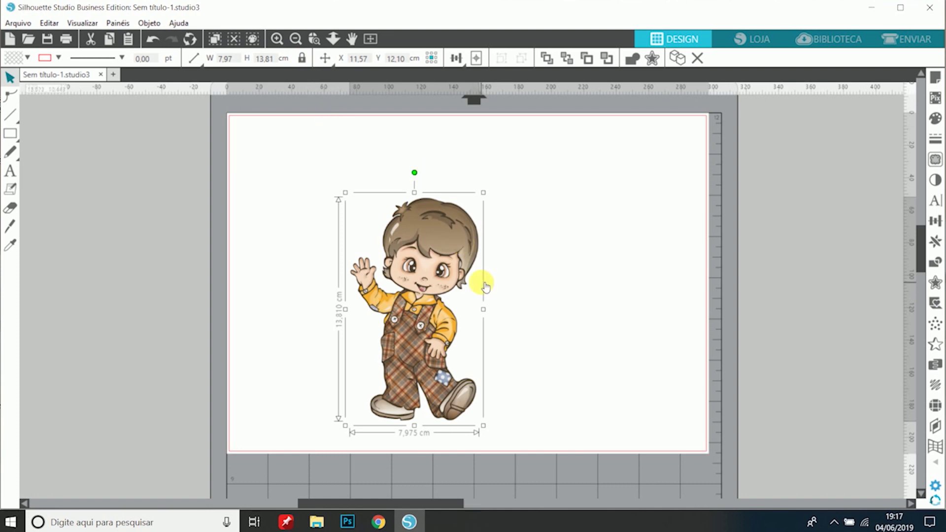
drag(483, 192, 438, 246)
drag(424, 306, 410, 266)
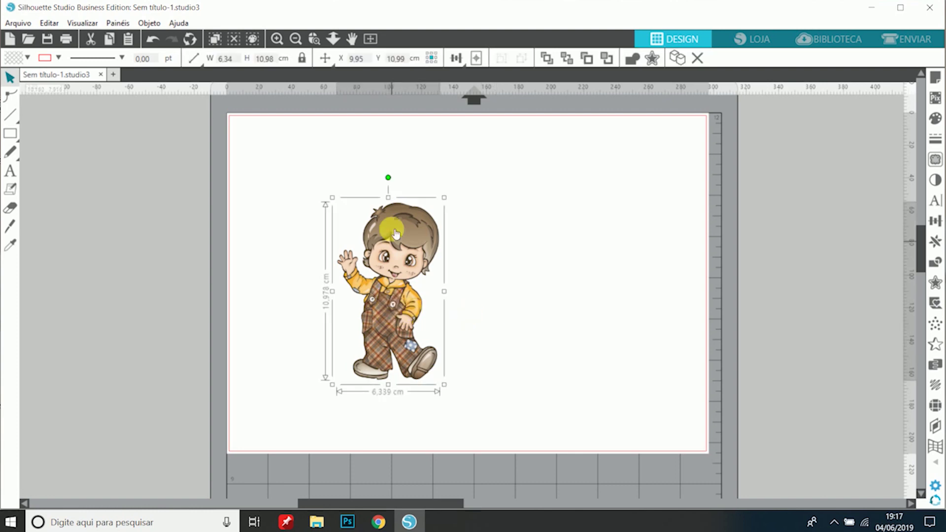
Define a trace area about 12.7 × 15.0 cm around the whole boy image.
click(935, 161)
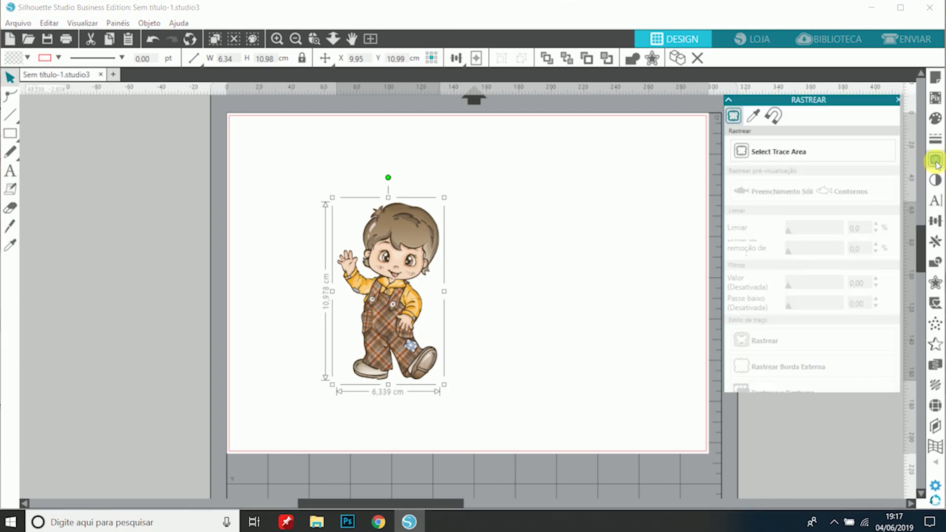
click(775, 152)
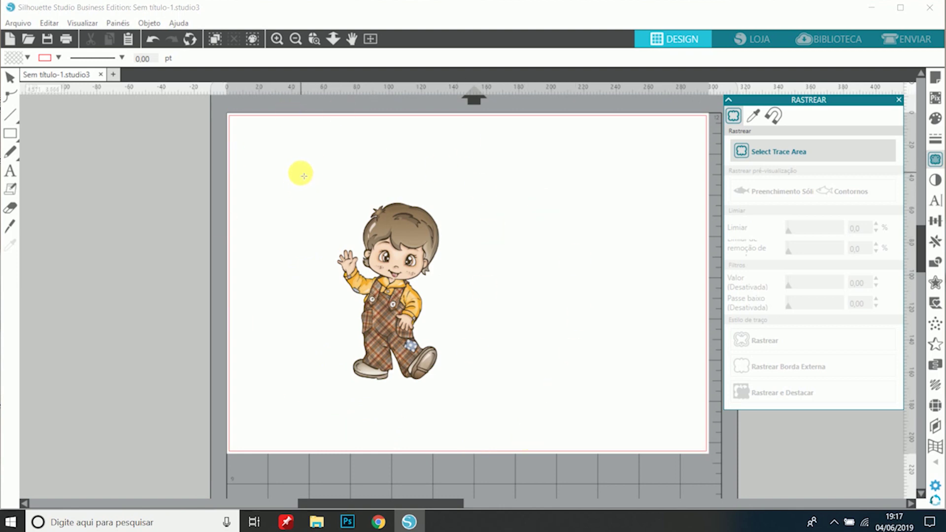
mouse_move(300, 168)
mouse_down()
mouse_move(317, 229)
mouse_move(456, 398)
mouse_move(508, 413)
mouse_up()
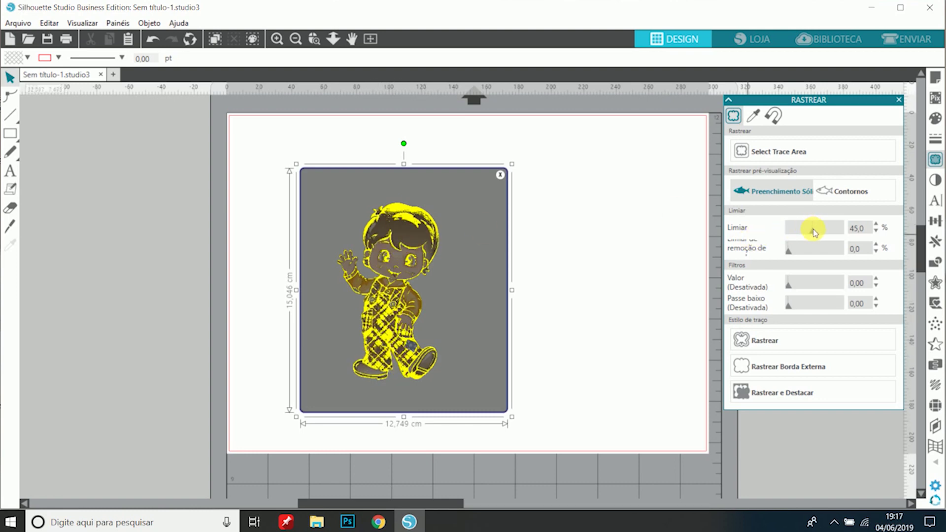
Raise the trace threshold to 88% and trace only the outer edge of the boy.
drag(811, 232, 834, 232)
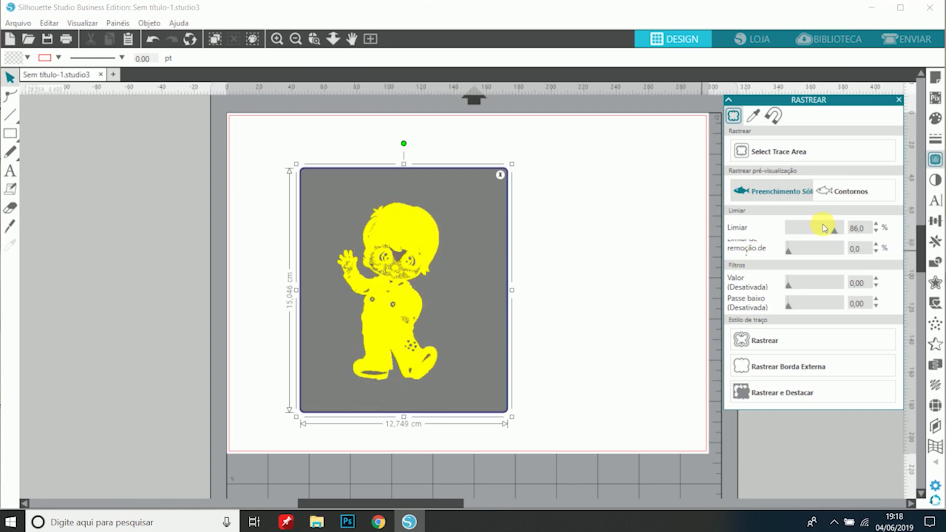
drag(835, 233, 835, 233)
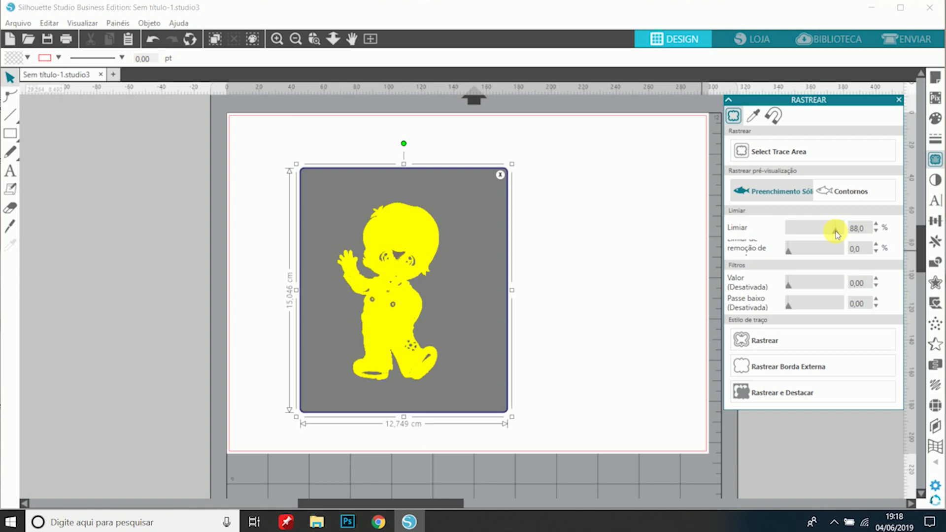
click(319, 188)
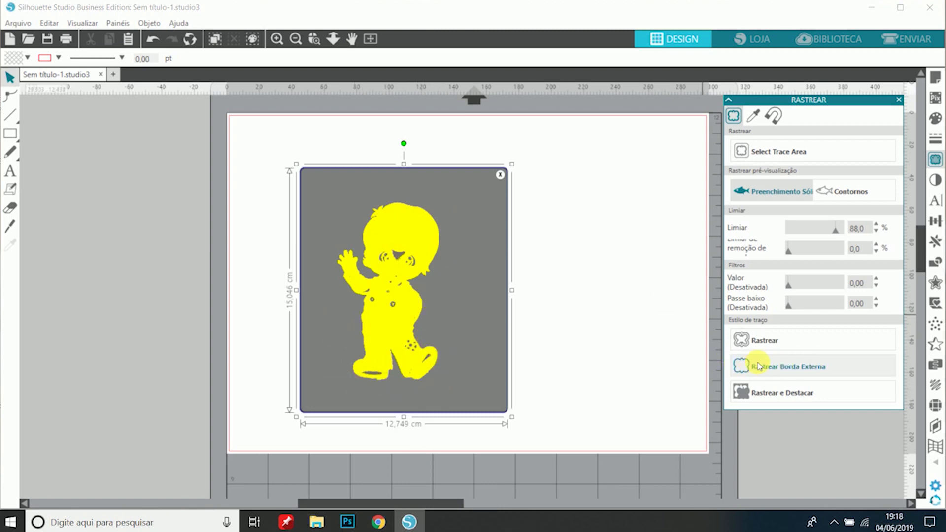
click(822, 368)
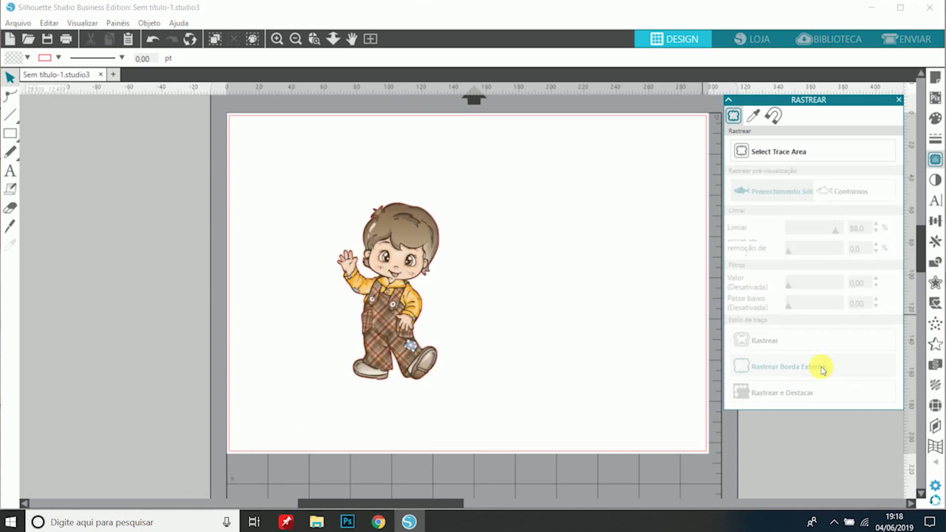
Move the boy image aside to check the traced outline beneath it, and undo the move.
click(313, 38)
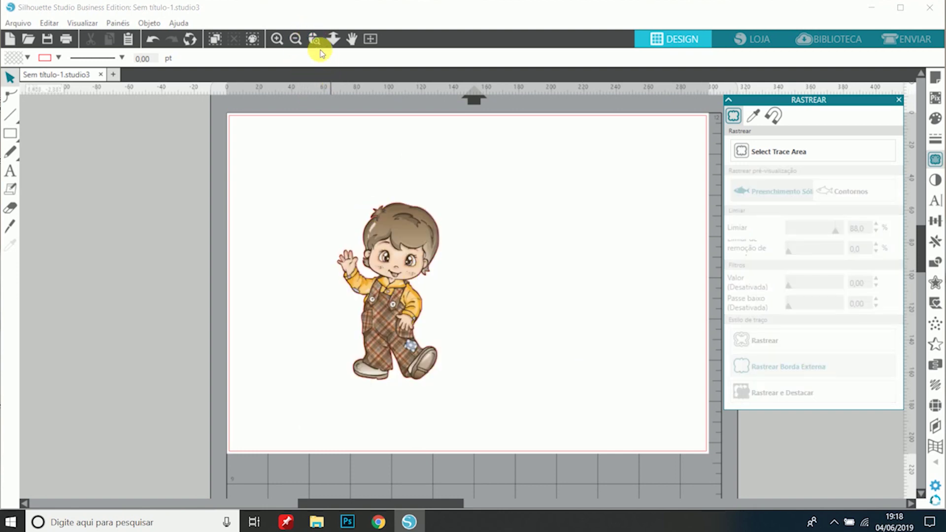
drag(305, 167, 539, 348)
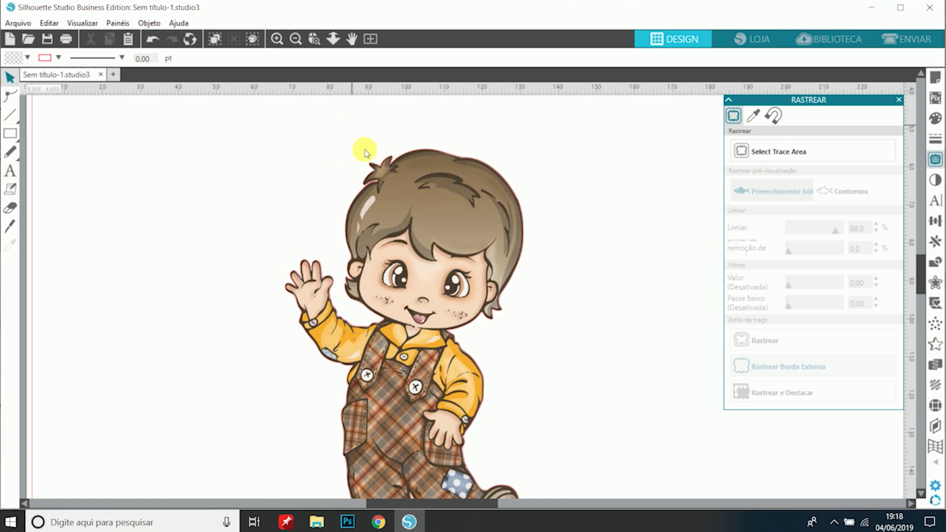
mouse_move(386, 211)
mouse_down()
mouse_move(405, 234)
mouse_move(532, 249)
mouse_move(617, 220)
mouse_move(624, 228)
mouse_up()
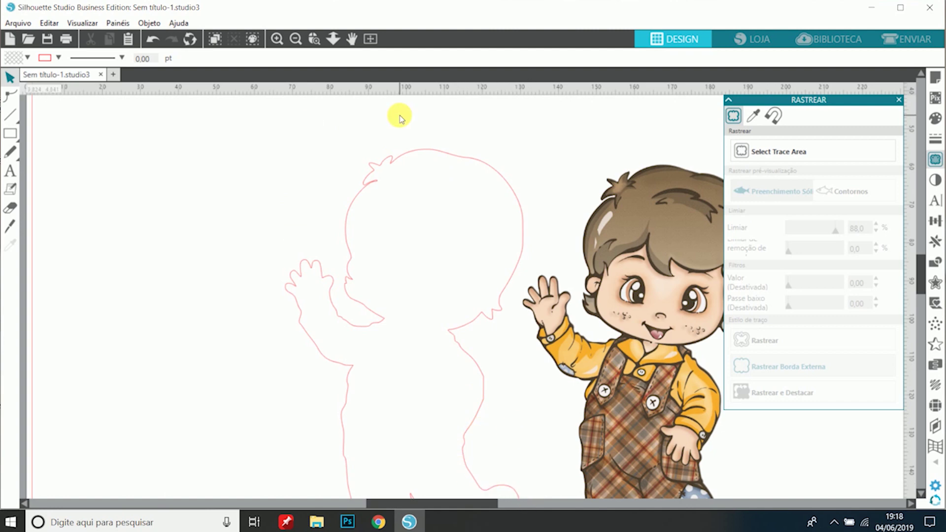
key(ctrl+z)
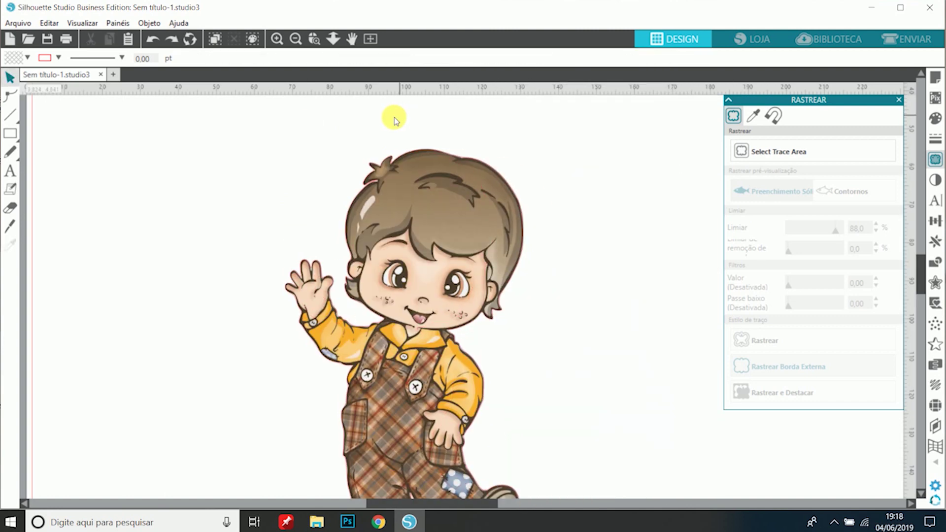
Select only the traced outline around the boy, leaving the image itself unselected.
click(297, 38)
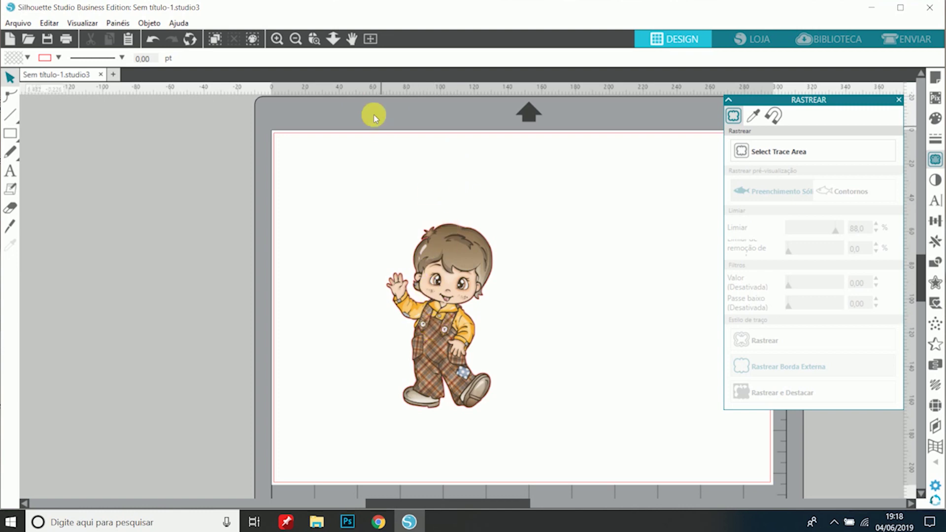
click(452, 236)
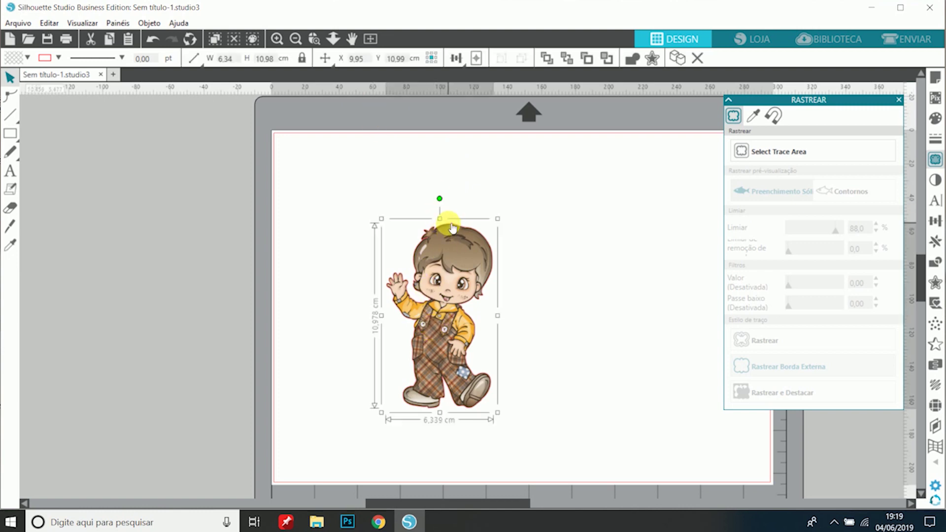
click(535, 239)
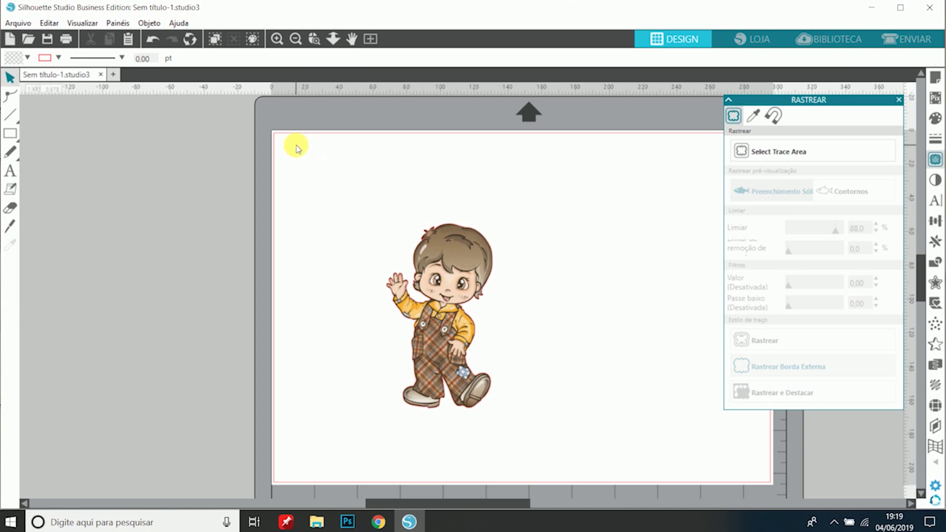
drag(299, 155, 353, 280)
drag(380, 330, 601, 416)
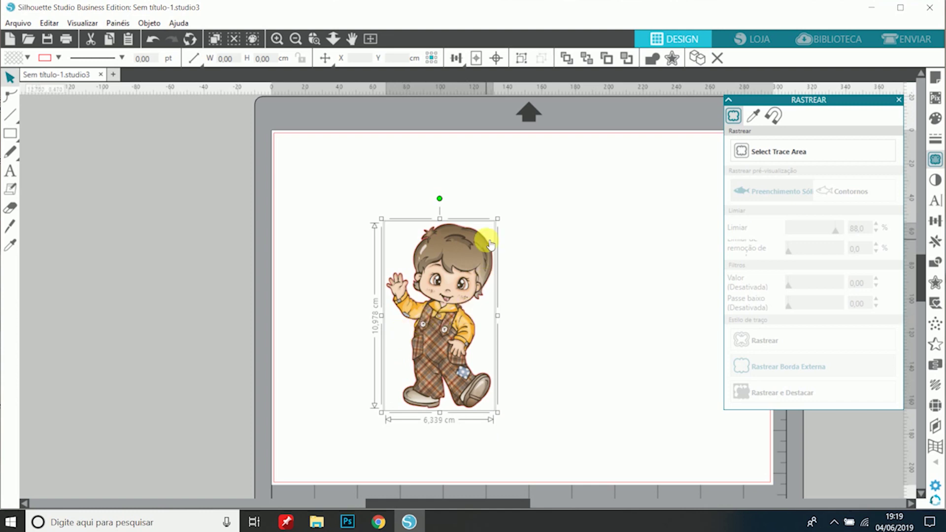
click(447, 272)
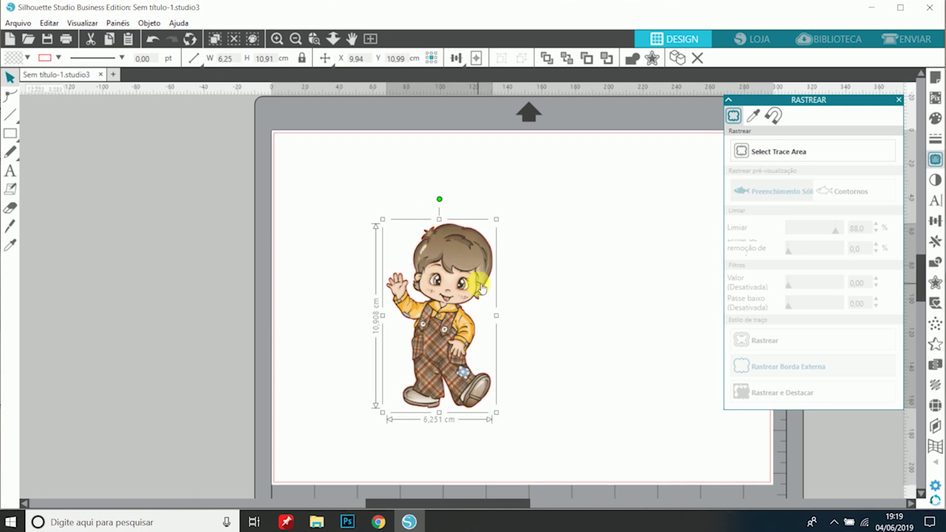
Nudge the traced outline upward to verify the selection, and bring it back into line with the image.
key(Up)
key(Up)
key(Up)
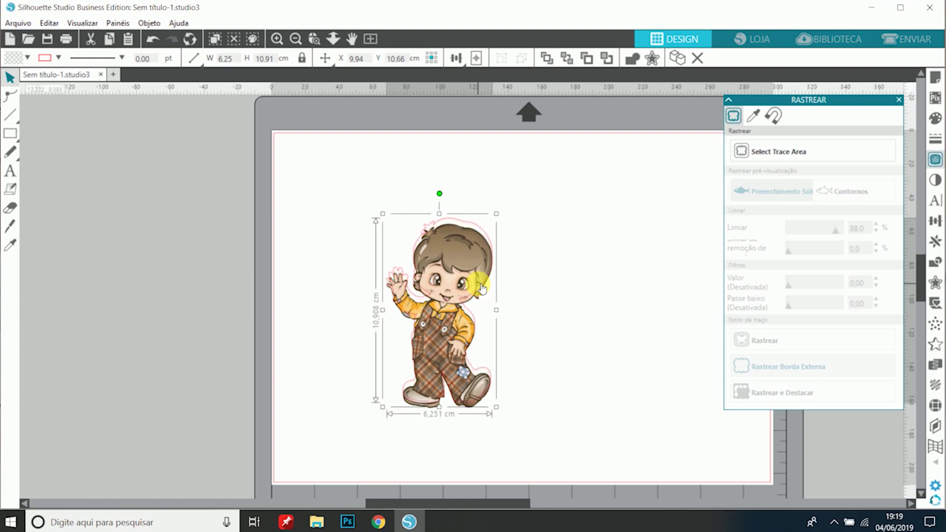
key(Down)
key(Down)
key(Down)
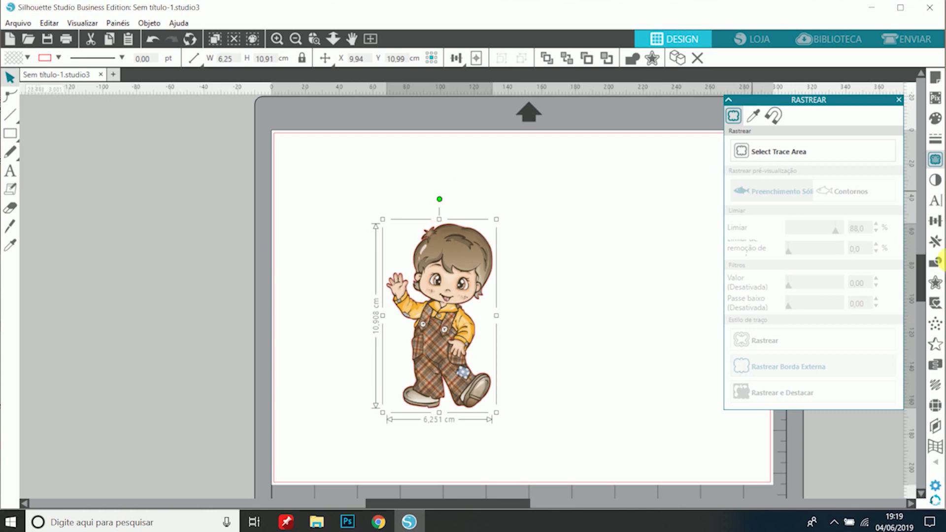
Offset the traced outline outward by 0.200 cm with rounded corners.
click(934, 284)
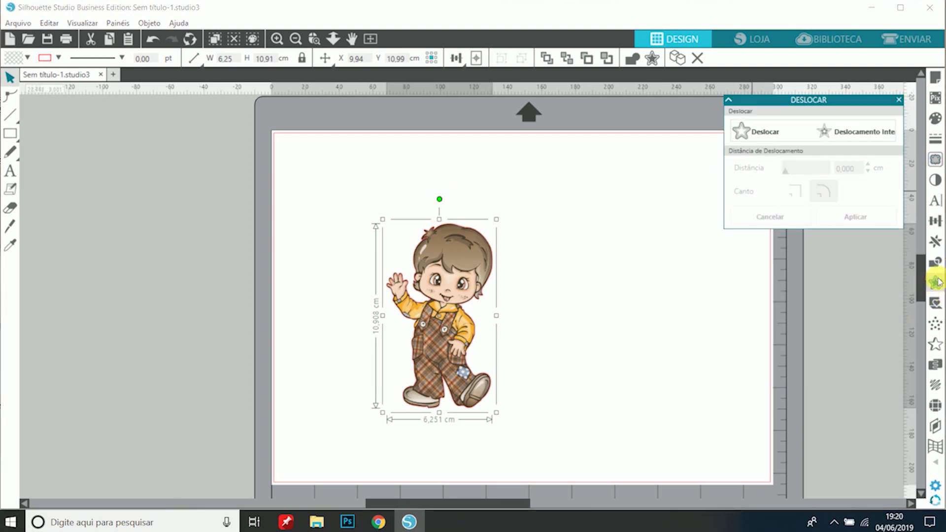
click(765, 133)
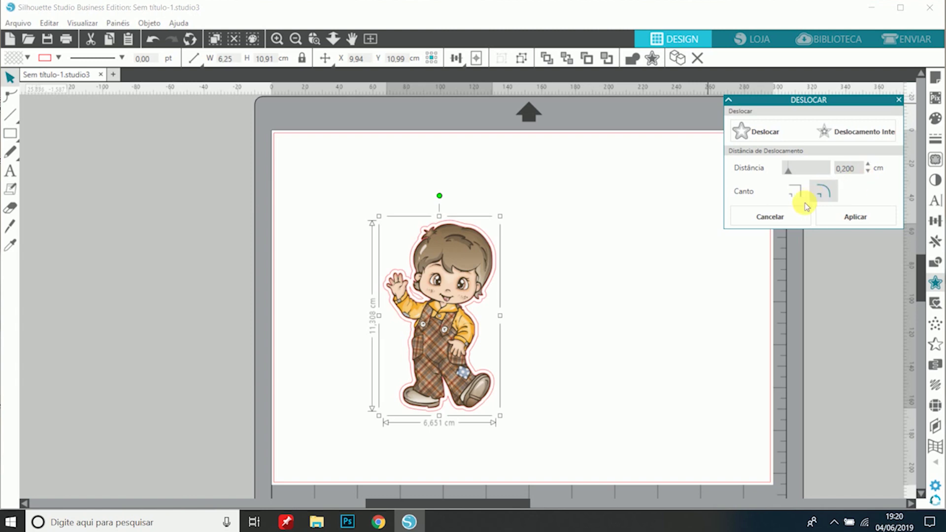
click(853, 217)
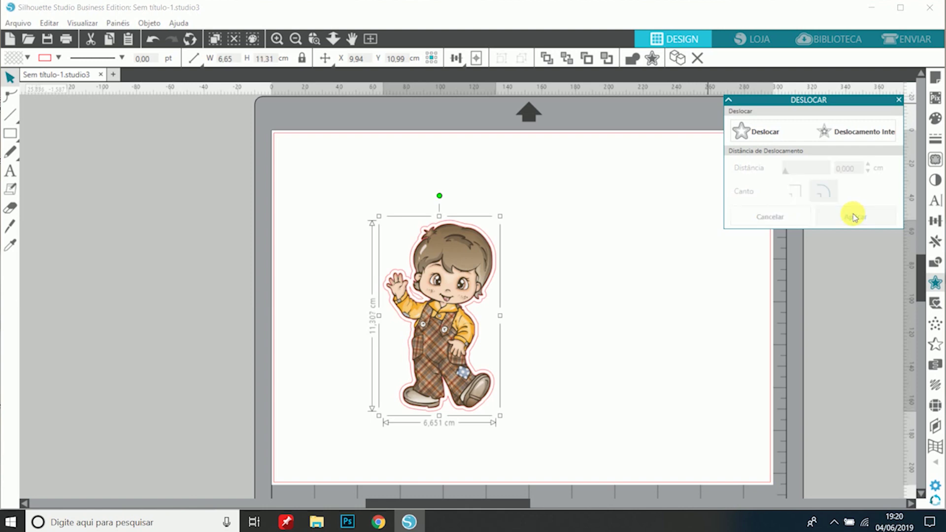
Deselect the offset outline and examine it closely around the boy's hair and head.
click(314, 38)
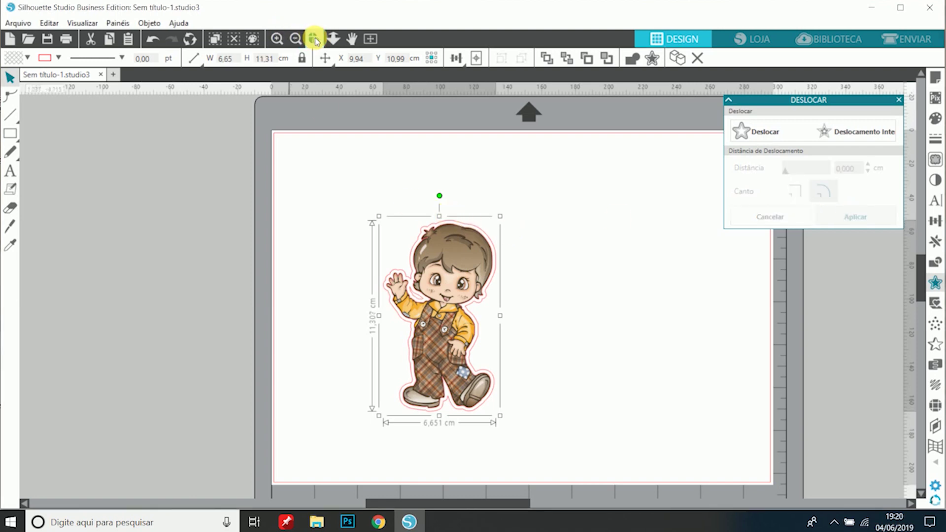
drag(323, 184, 596, 432)
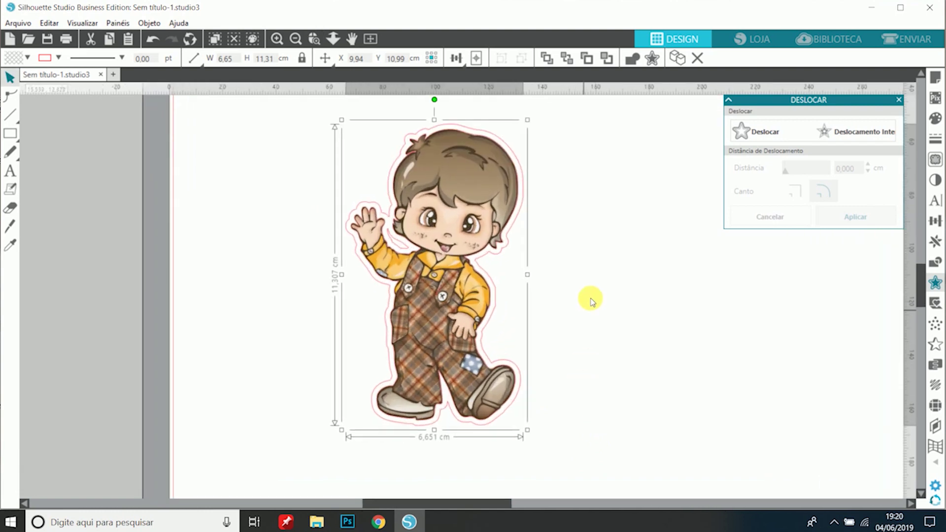
click(596, 285)
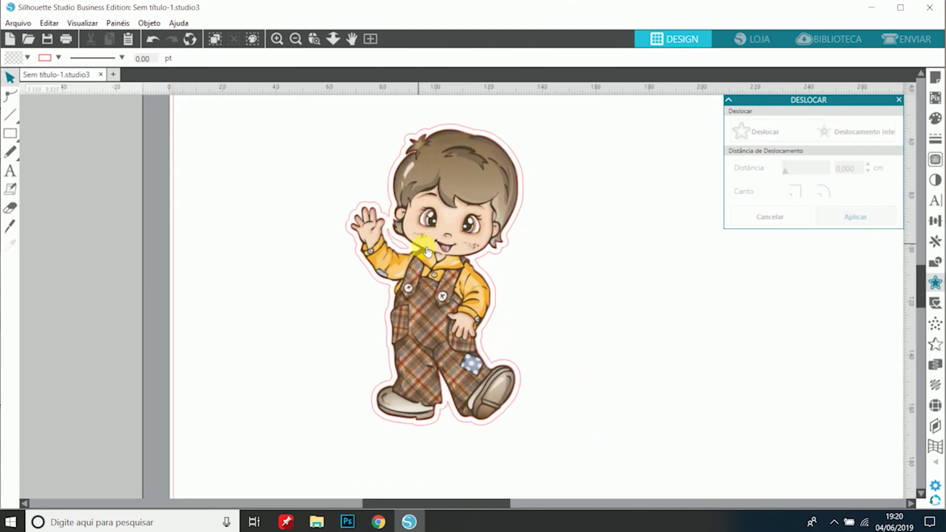
click(314, 38)
drag(386, 126, 528, 215)
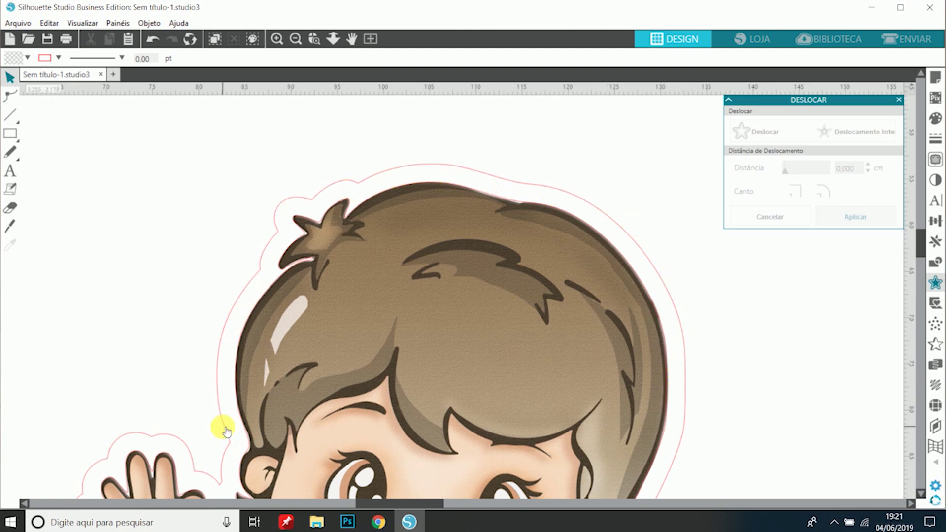
Delete the inner traced outline that hugs the boy's edge, inside the offset contour.
click(351, 204)
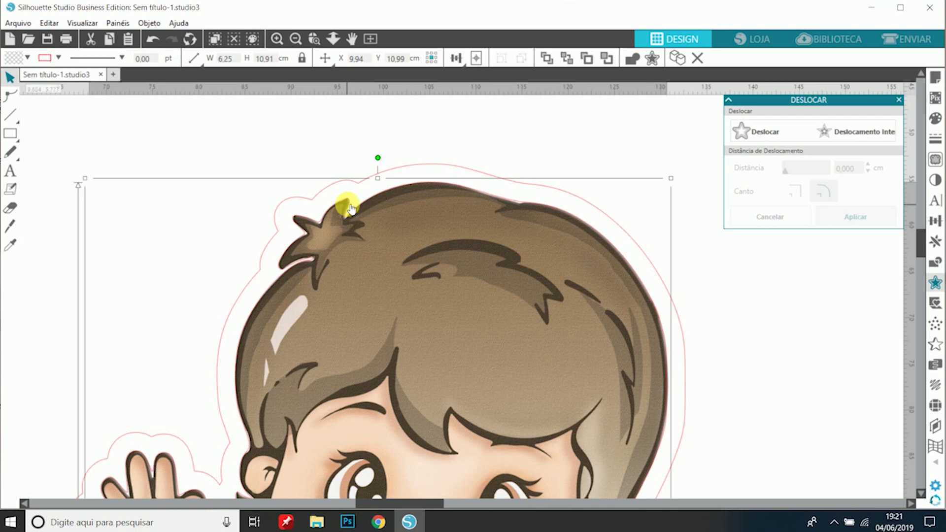
key(Escape)
click(348, 207)
click(314, 38)
drag(267, 173, 470, 318)
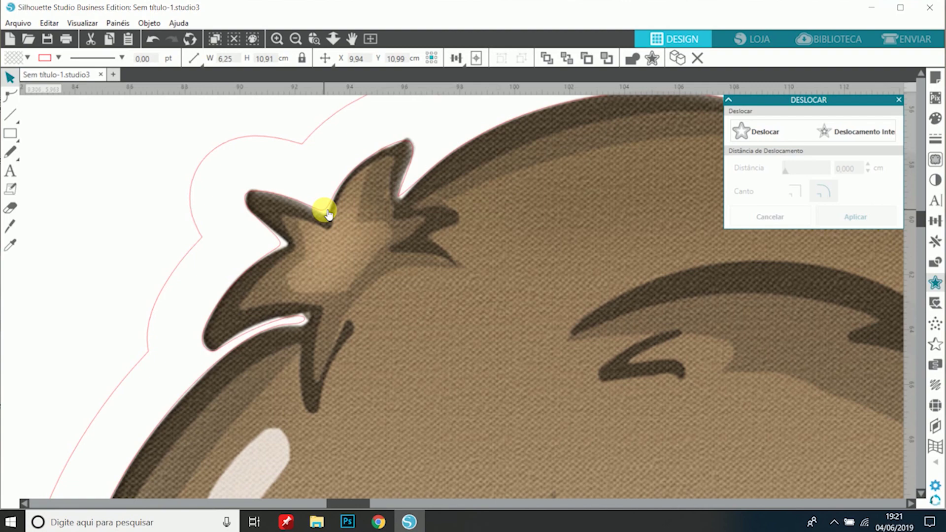
click(328, 213)
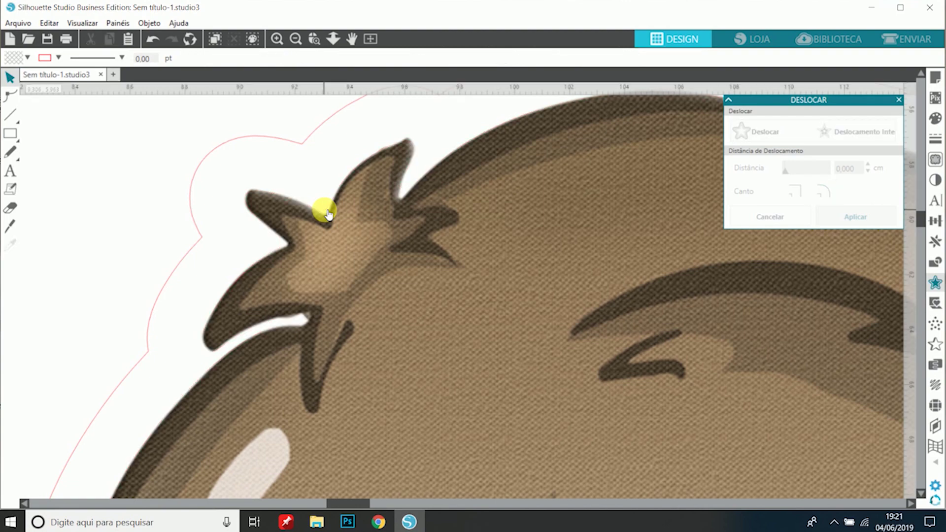
Group the boy image with its offset outline and move the group off the page onto the grey area beside it.
click(296, 38)
click(296, 38)
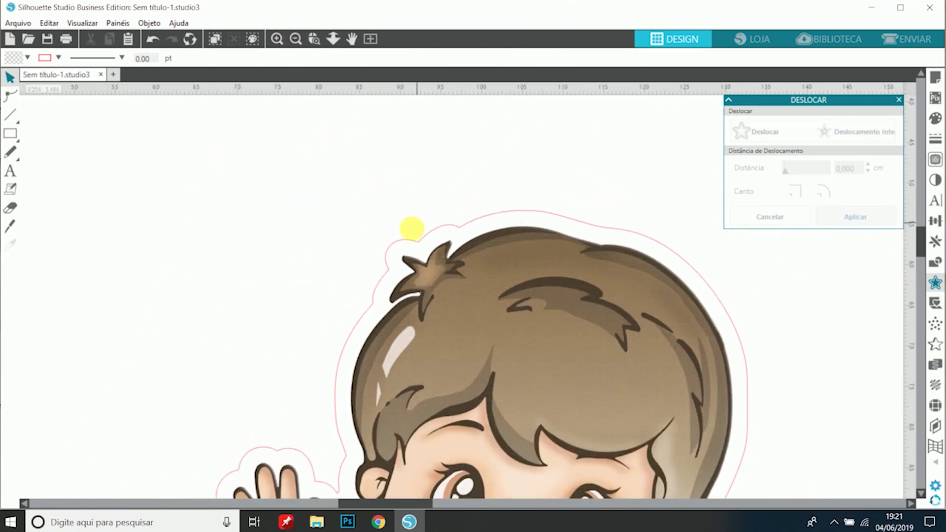
scroll(567, 394, down, 3)
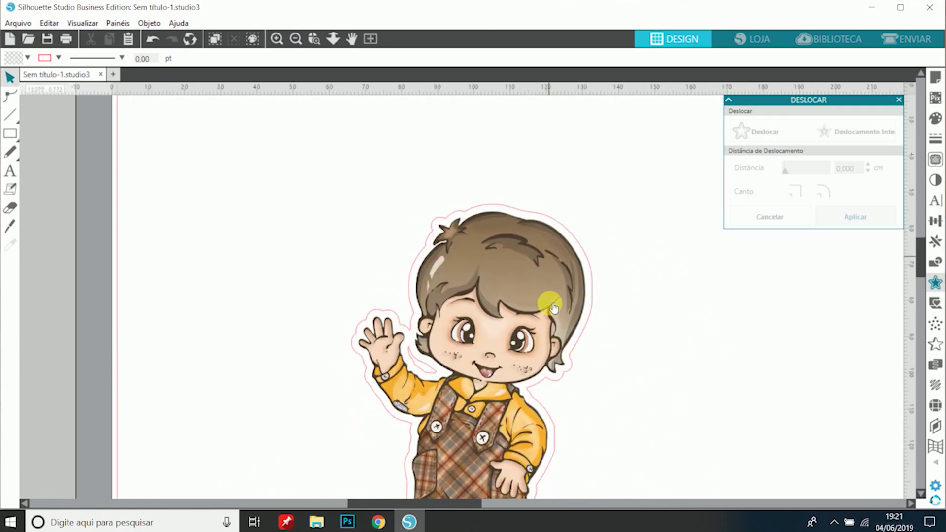
click(295, 38)
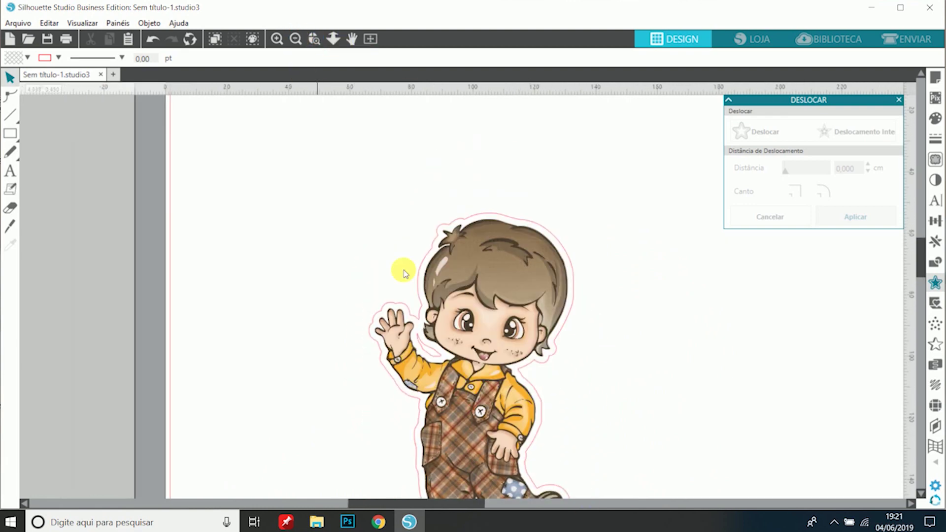
drag(421, 321, 320, 152)
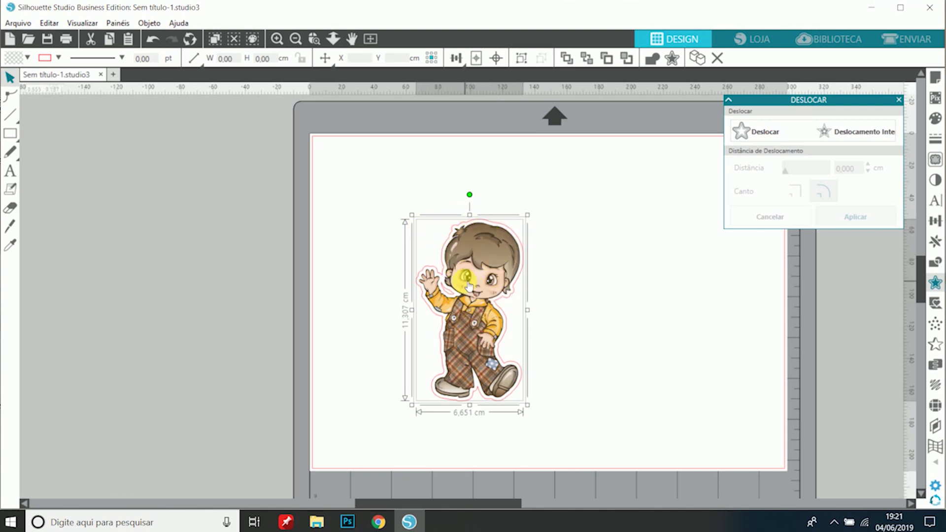
right_click(481, 266)
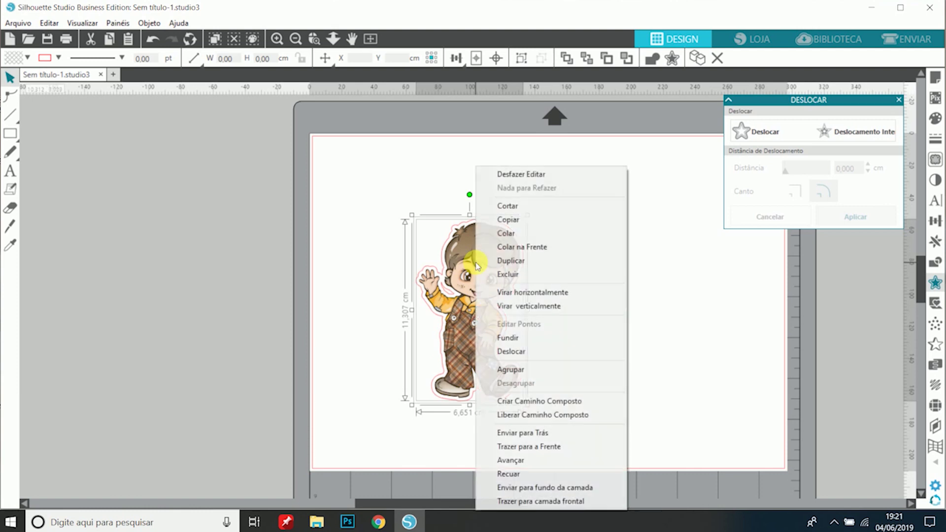
click(513, 370)
drag(513, 300, 217, 293)
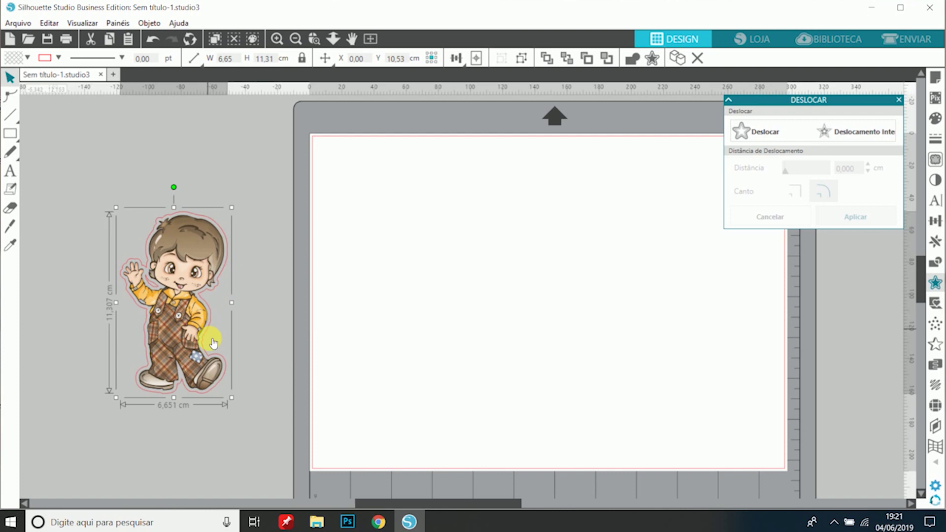
click(271, 270)
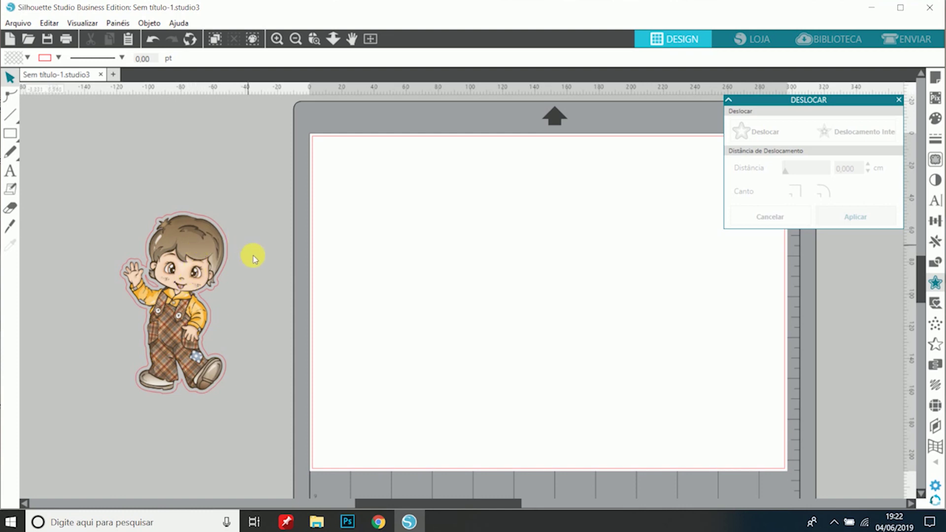
Ungroup the boy image and its offset outline, and clear the selection.
drag(265, 428, 154, 248)
right_click(155, 252)
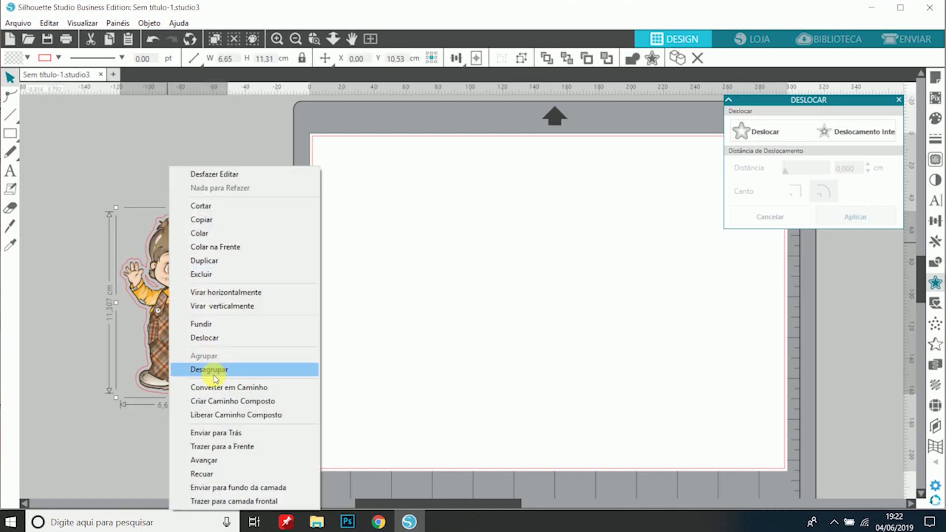
click(215, 371)
click(253, 334)
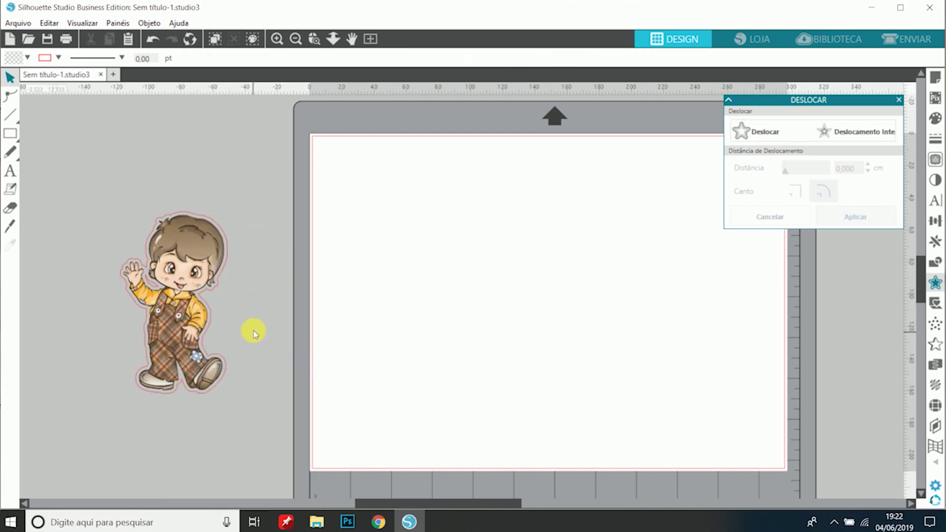
Fill the offset outline with white and send it to the back, behind the boy image.
click(186, 215)
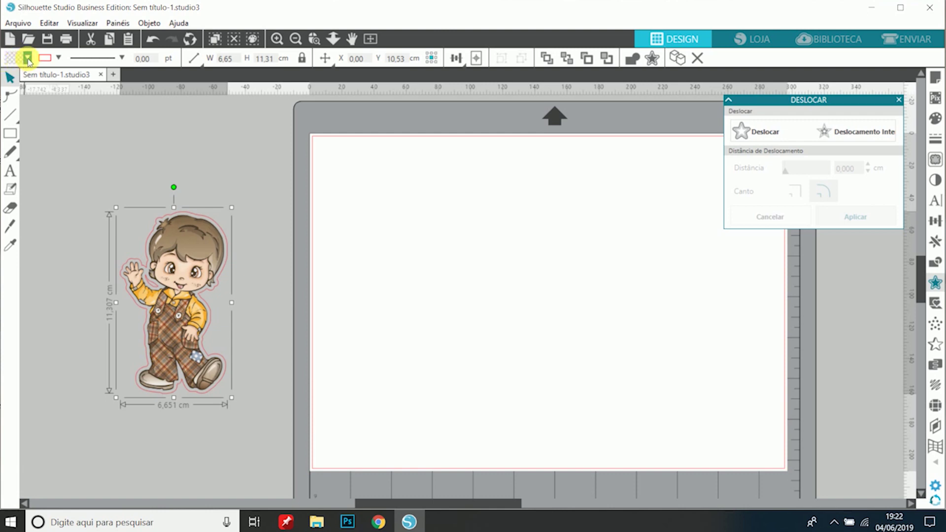
click(27, 59)
click(18, 80)
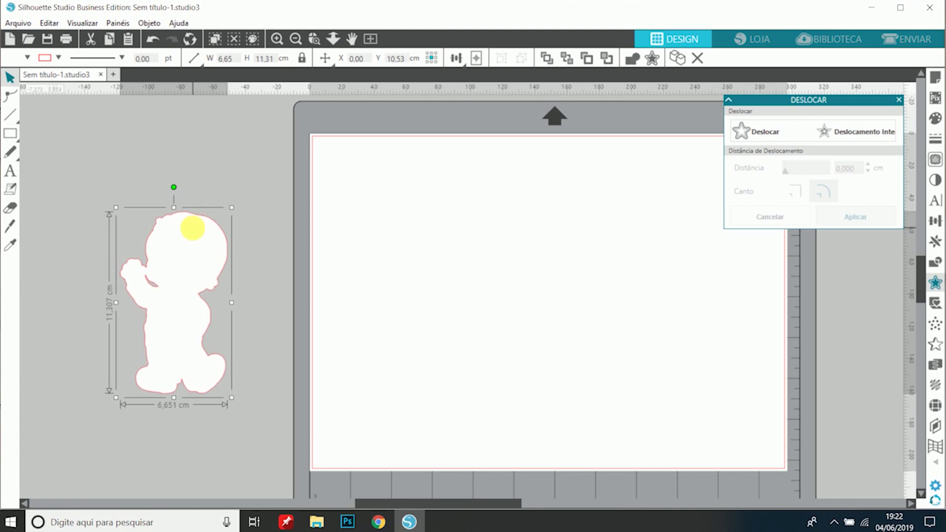
right_click(194, 230)
click(249, 434)
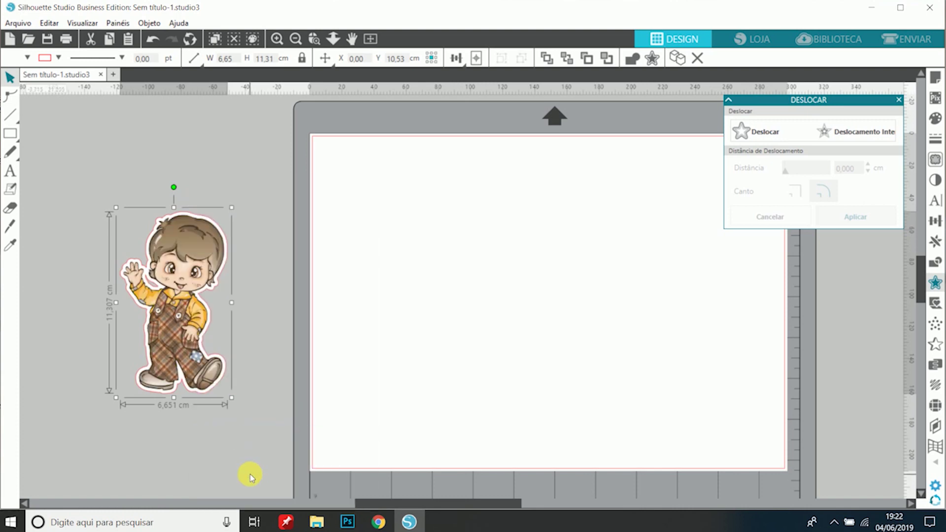
Group the boy image with its white-filled outline and shift the group slightly toward the page.
drag(255, 434, 145, 276)
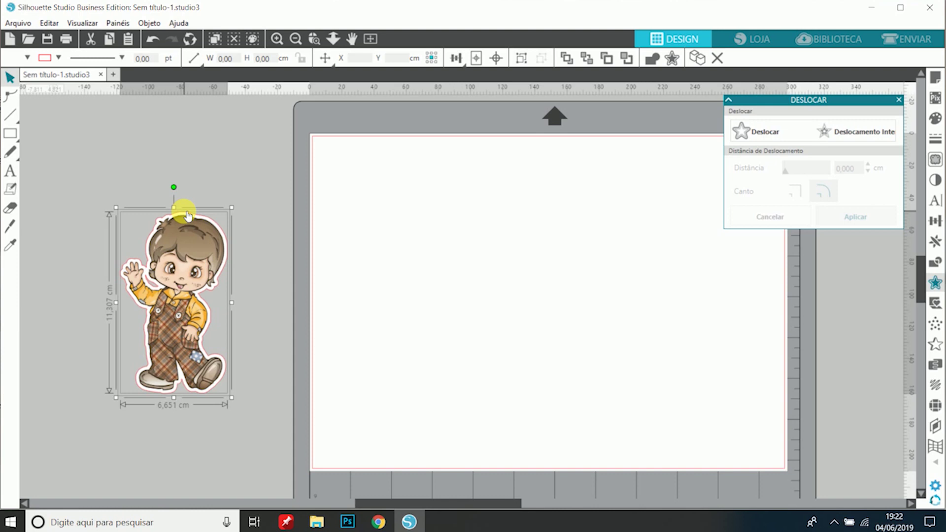
right_click(196, 255)
click(226, 365)
drag(191, 316, 215, 315)
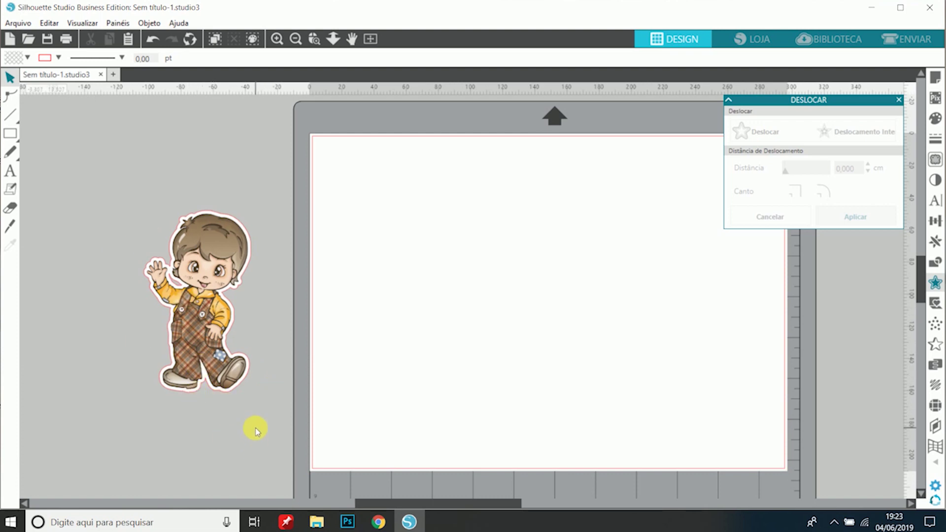
Select the grouped boy sticker and move it a little closer to the page, keeping it on the grey area.
click(215, 308)
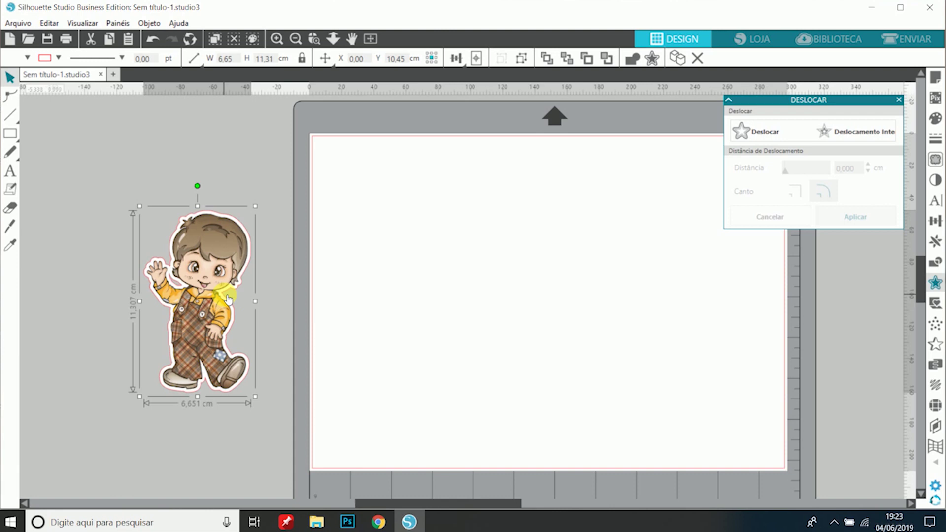
drag(228, 299, 255, 303)
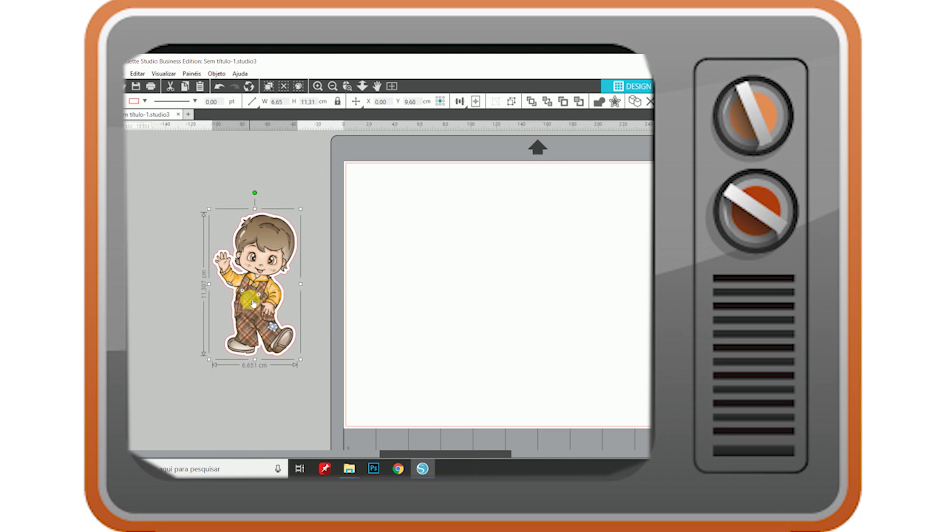
mouse_move(253, 304)
mouse_down()
mouse_move(269, 277)
mouse_move(267, 294)
mouse_up()
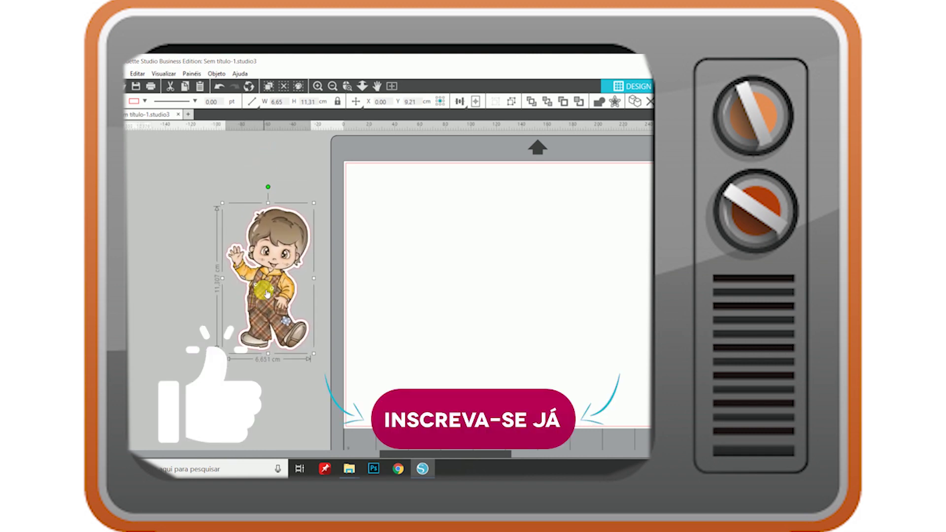